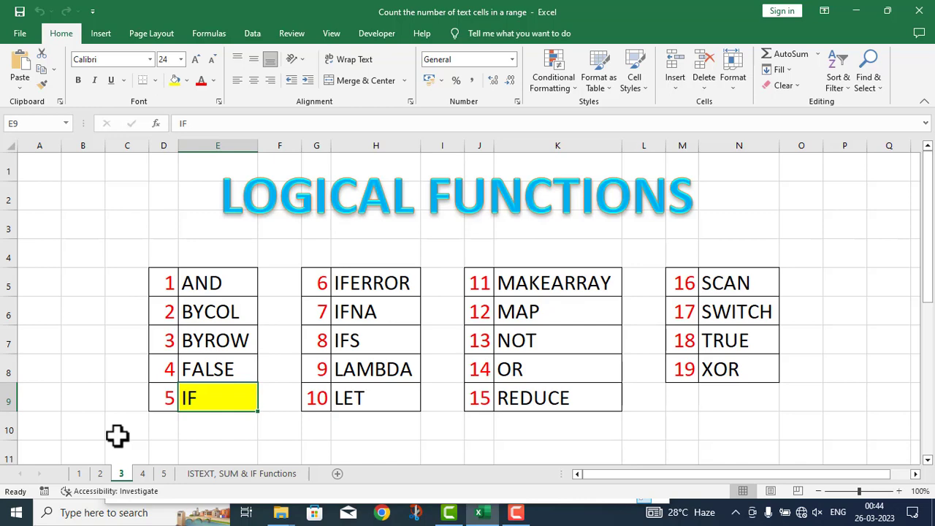
On the "ISTEXT, SUM & IF Functions" sheet, enter =COUNT(B4:F8) in cell B11.
click(143, 474)
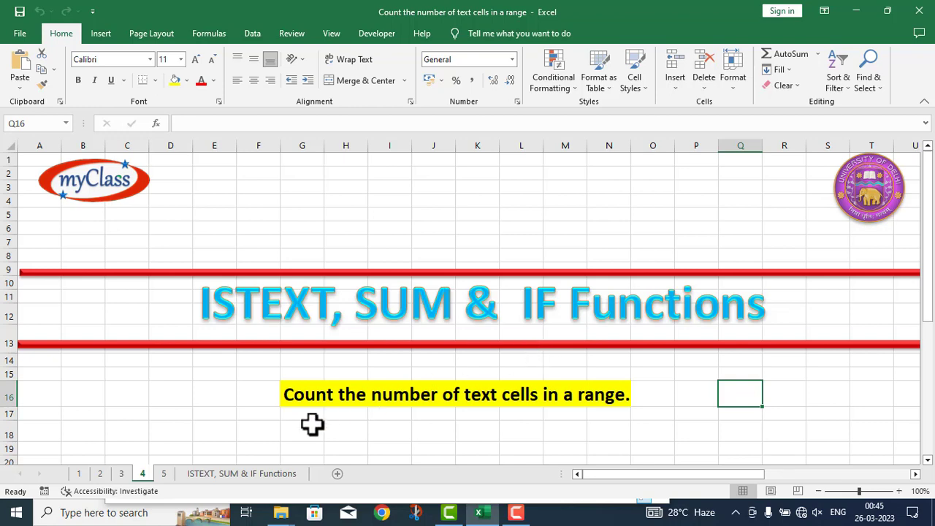
click(241, 472)
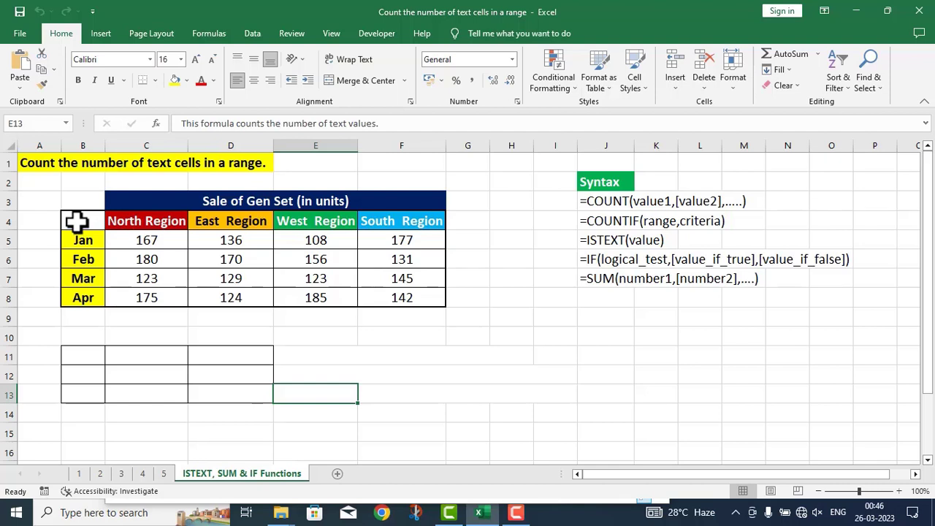
click(78, 356)
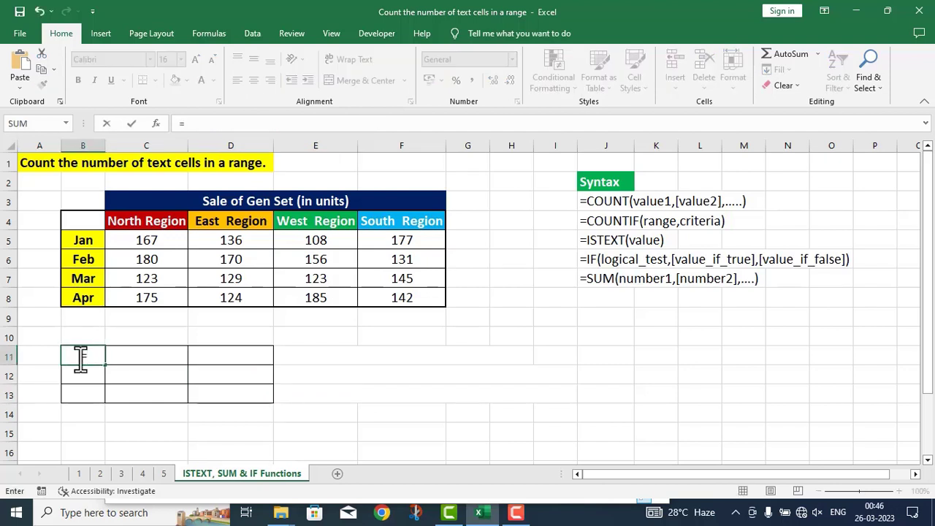
text(COU)
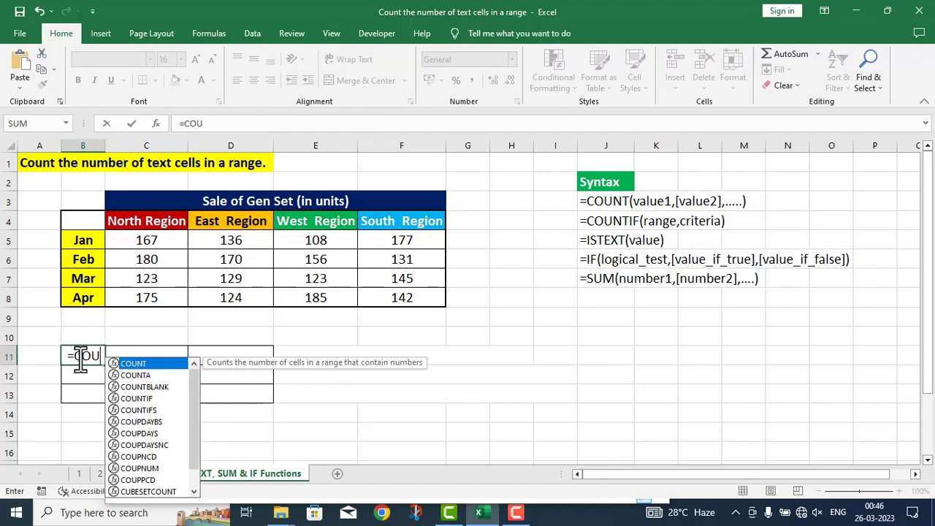
text(NT()
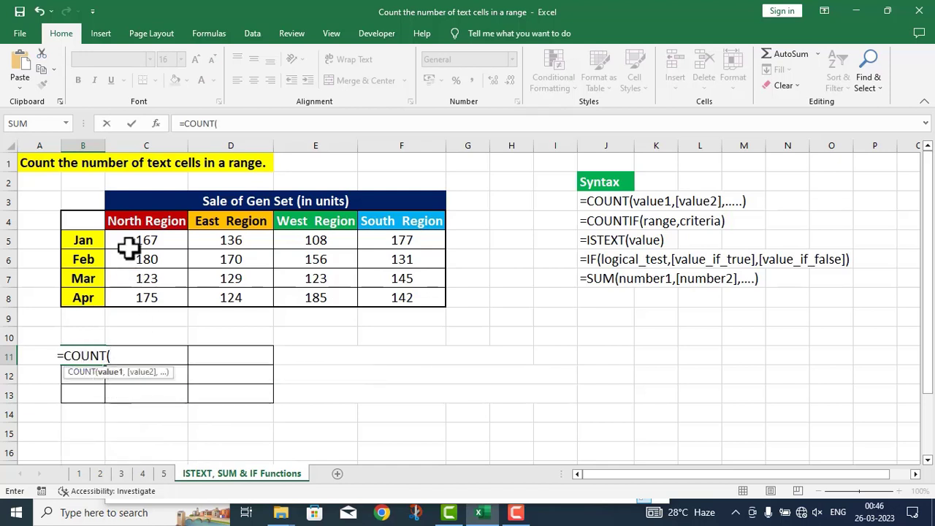
drag(83, 217, 373, 295)
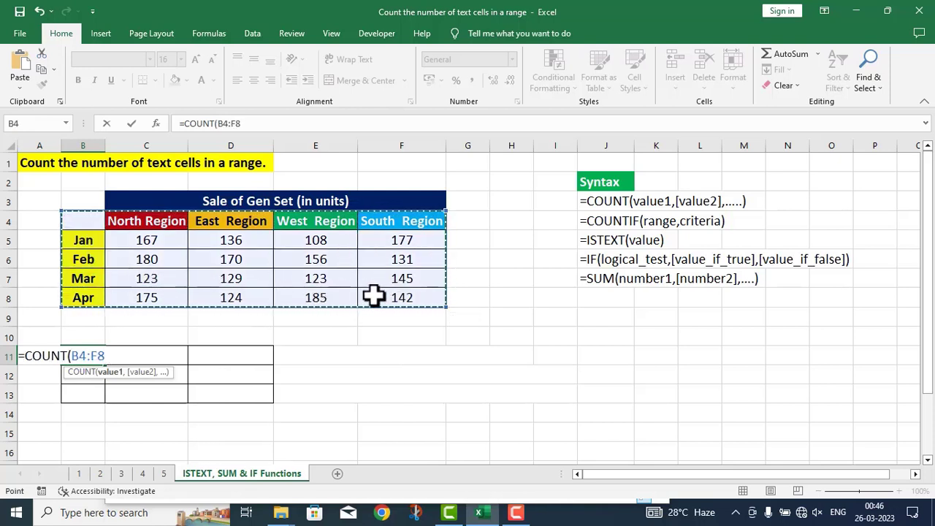
text())
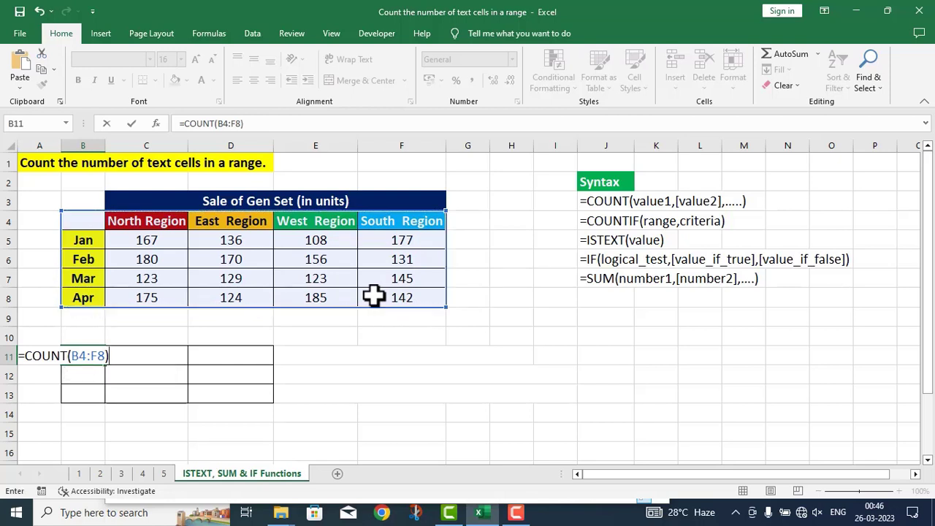
key(Return)
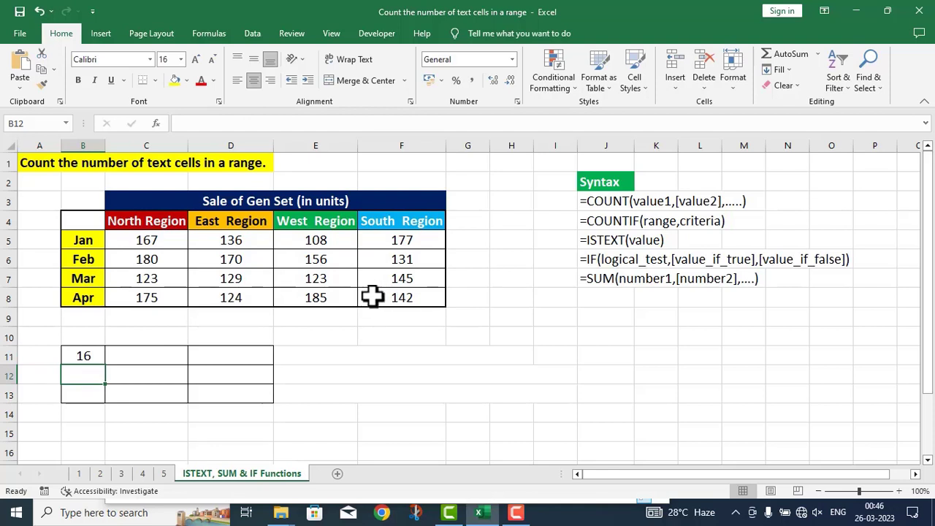
Copy the formula text of B11 and show it as plain text in C11.
click(94, 355)
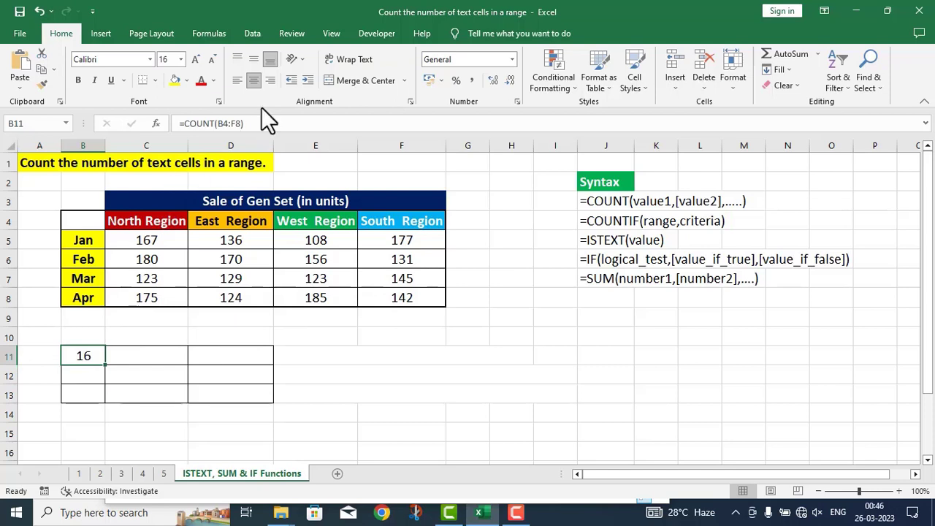
drag(250, 123, 173, 125)
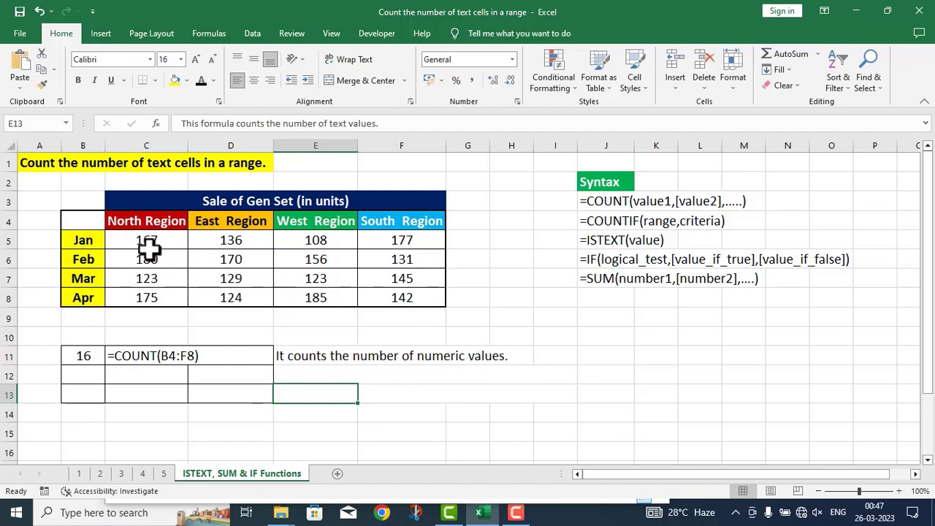
Enter =COUNTIF(B4:F8,">=0") in cell B12 to count the numeric values of the sales table.
click(85, 376)
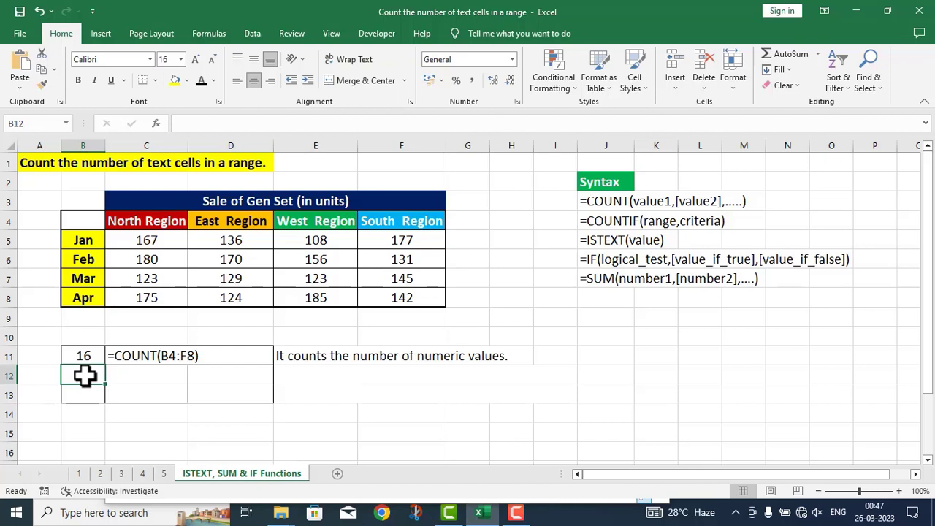
text(=COU)
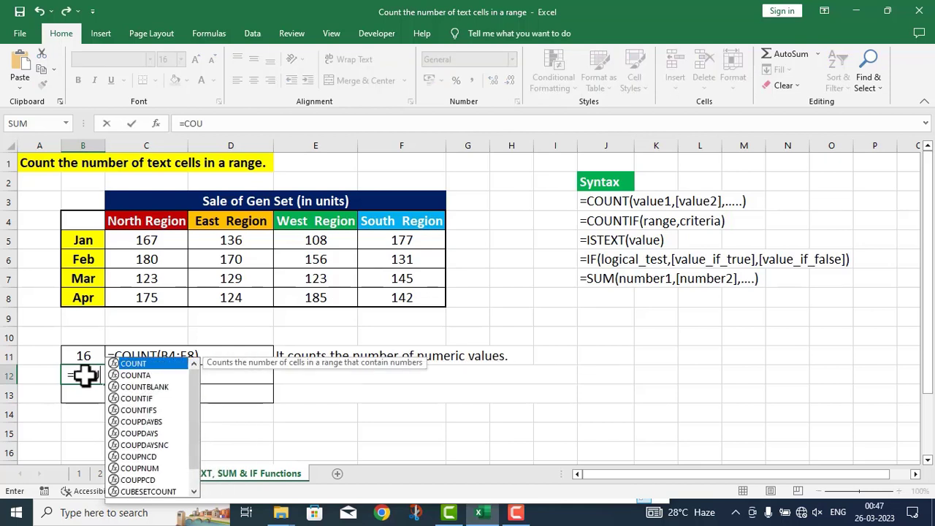
text(NTIF()
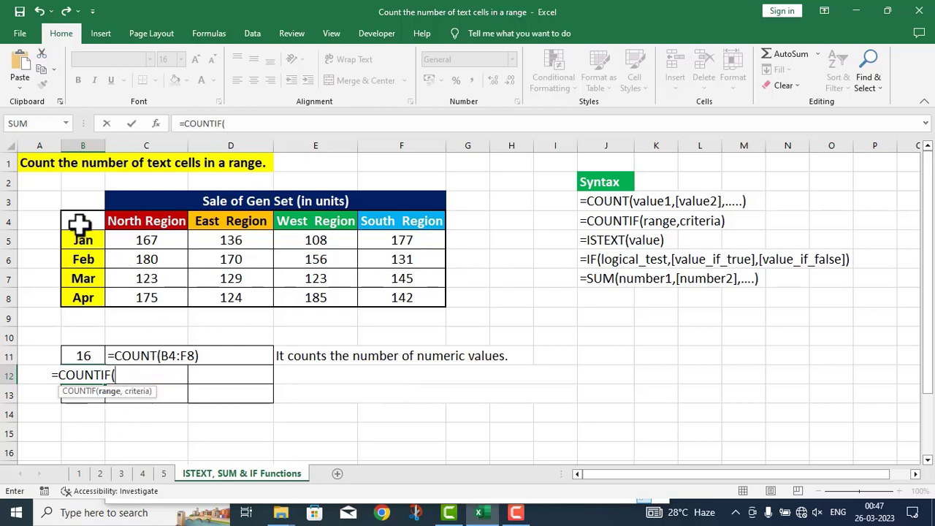
drag(77, 220, 367, 306)
text(,">=0)
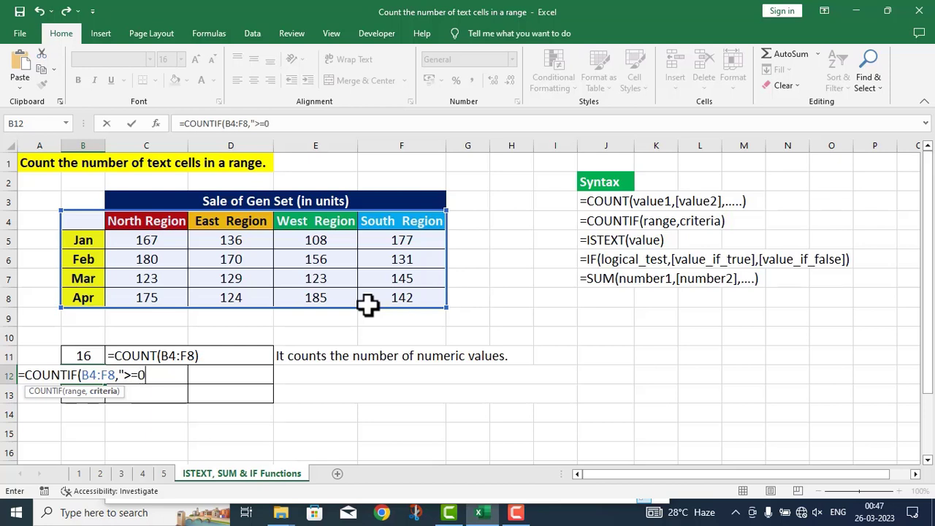
text(")
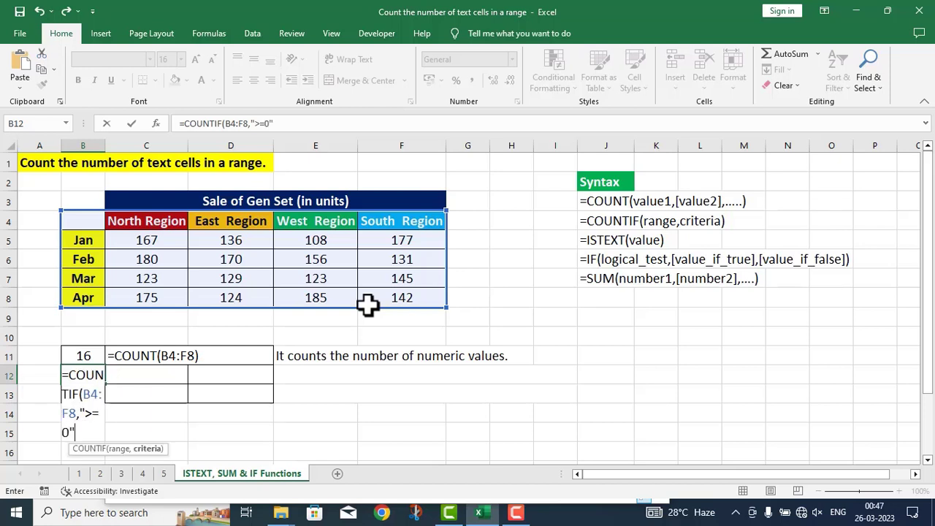
text())
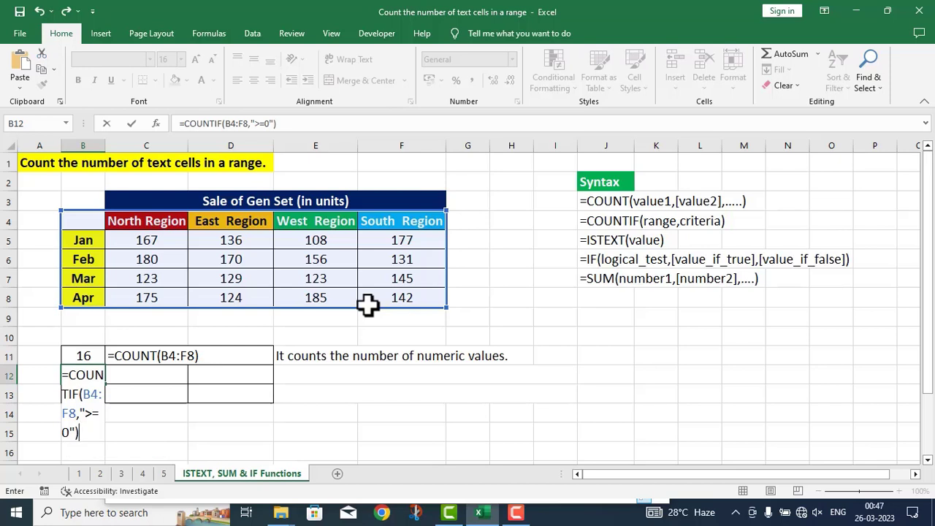
key(Return)
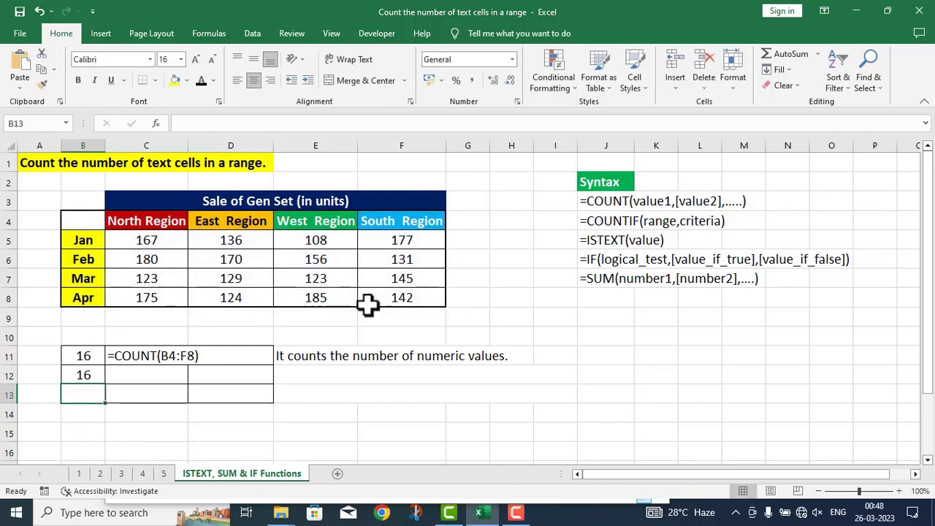
Copy the COUNTIF formula text from B12 into C12 and prefix it with an apostrophe so it displays as text.
click(98, 376)
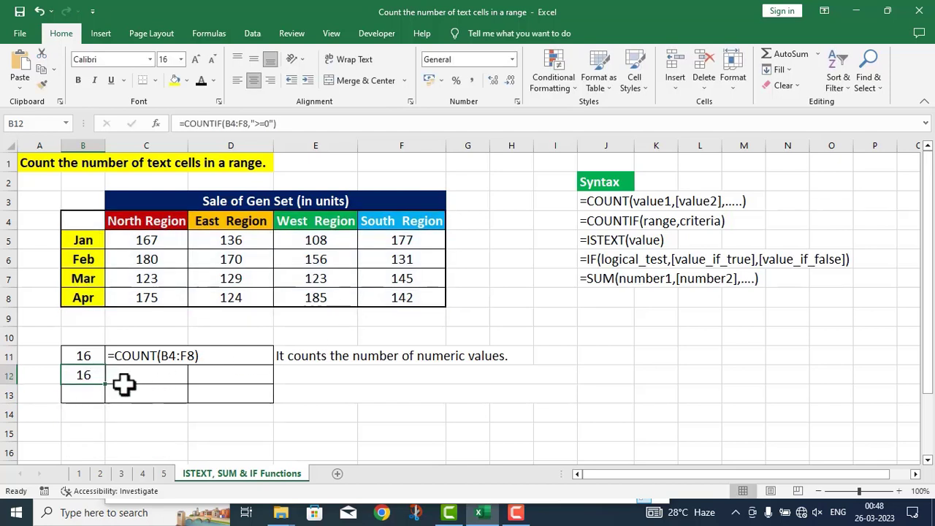
drag(288, 124, 165, 136)
key(ctrl+c)
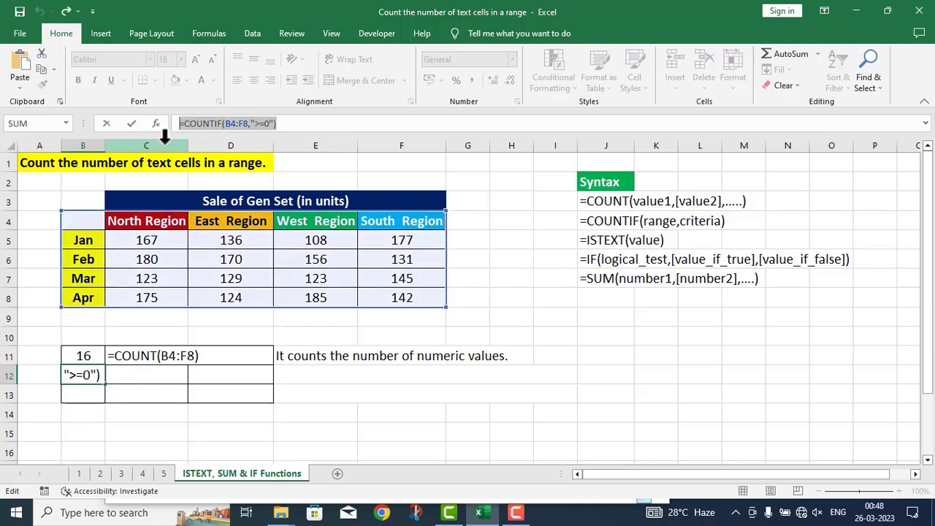
key(Escape)
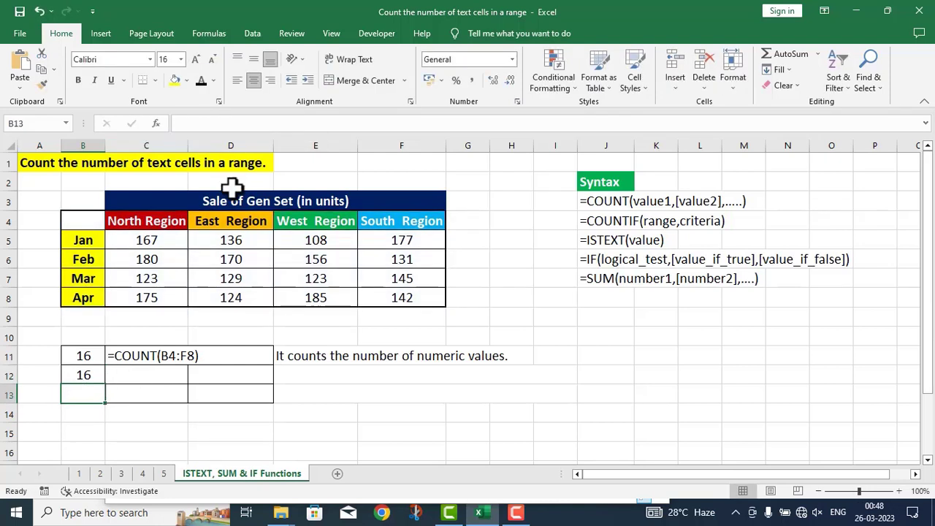
click(126, 375)
key(ctrl+v)
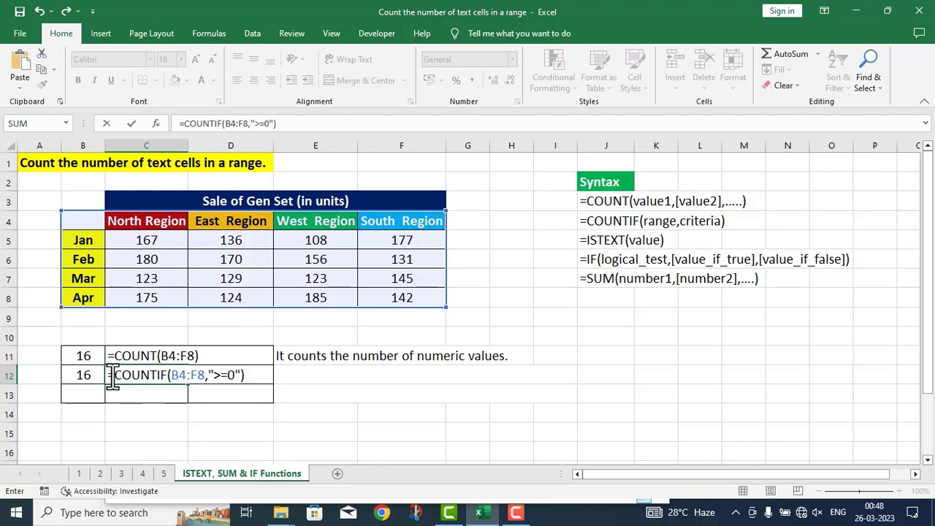
text(')
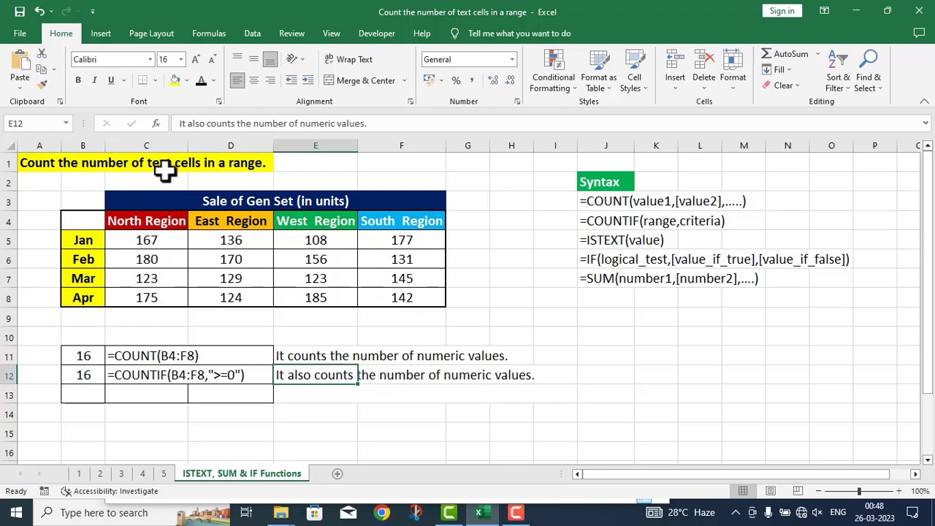
Enter =SUM(IF(ISTEXT(B4:F8),1,0)) in cell B13 as an array formula to count the text cells of the sales table.
double_click(89, 396)
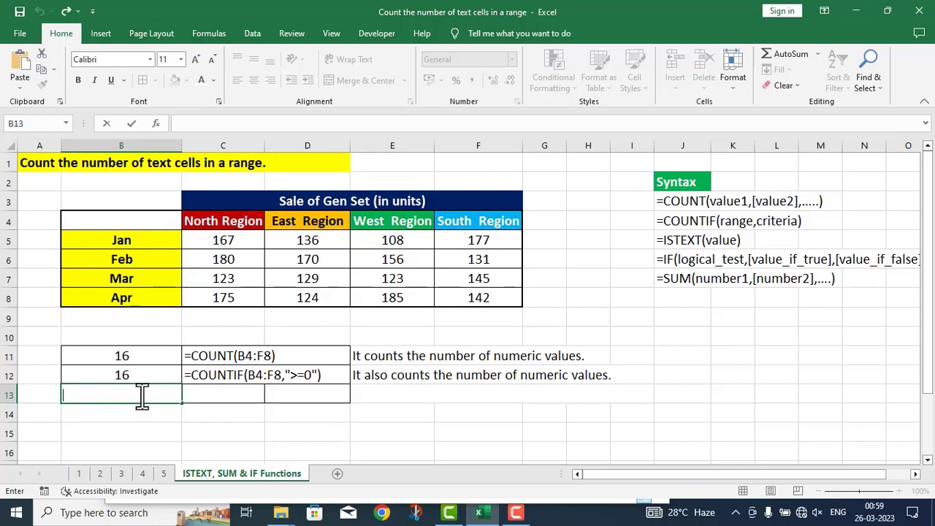
text(=S)
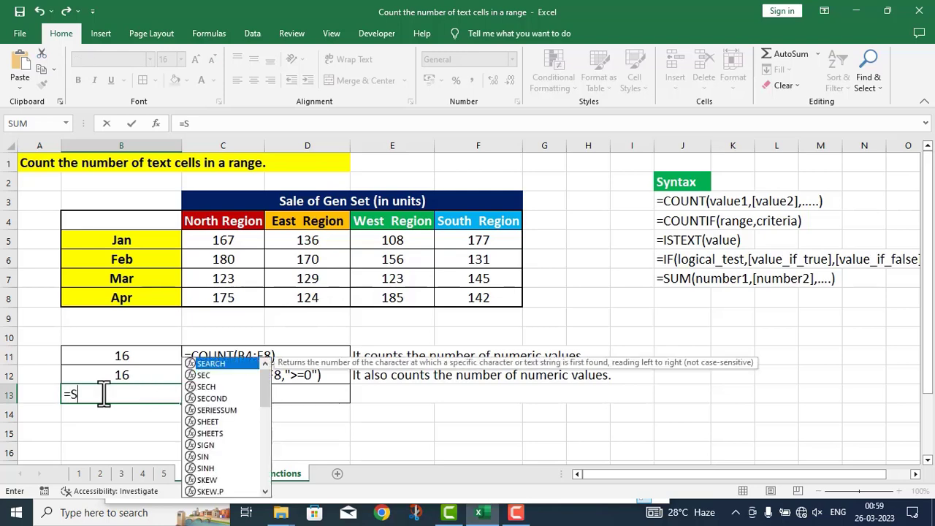
text(UM()
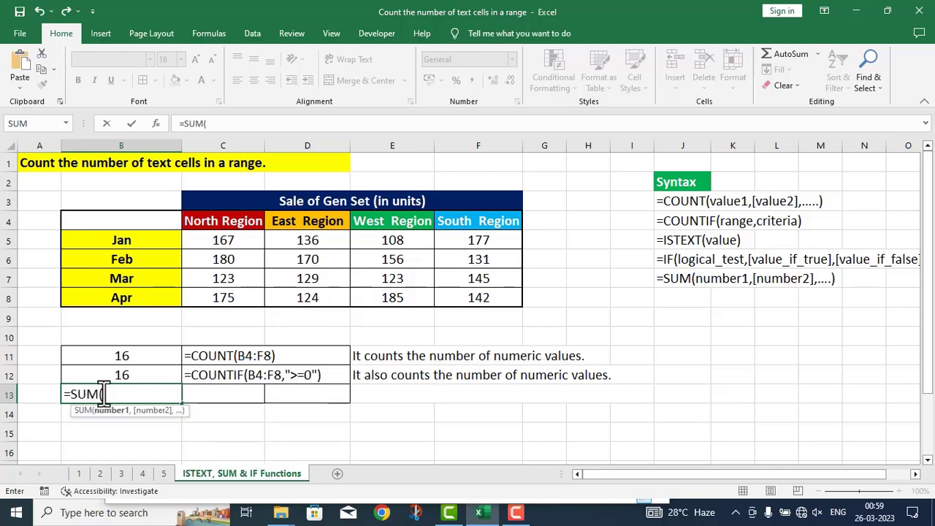
text(IF()
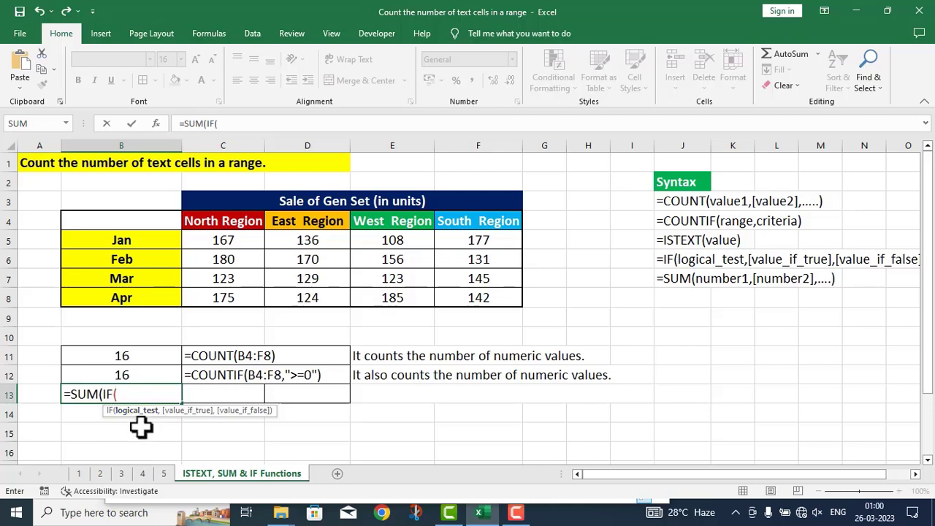
text(ISTEXT)
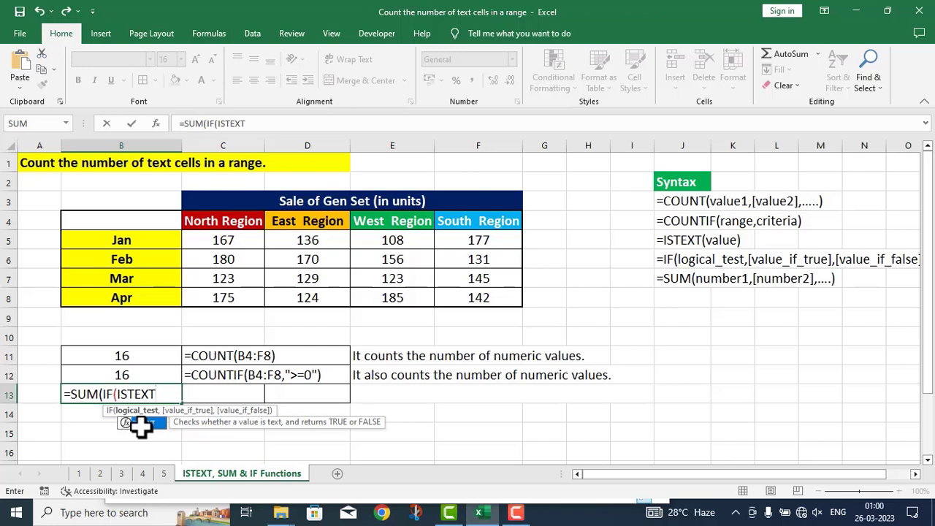
text(()
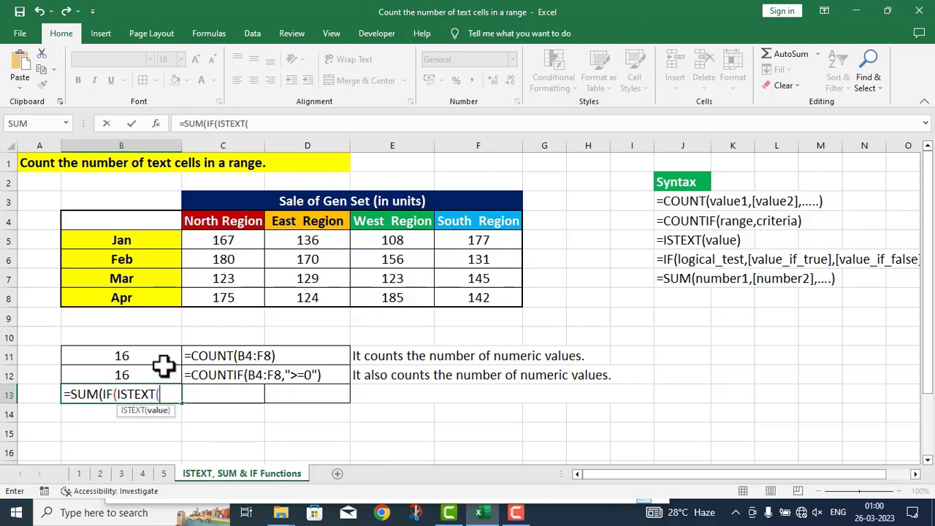
drag(117, 217, 453, 298)
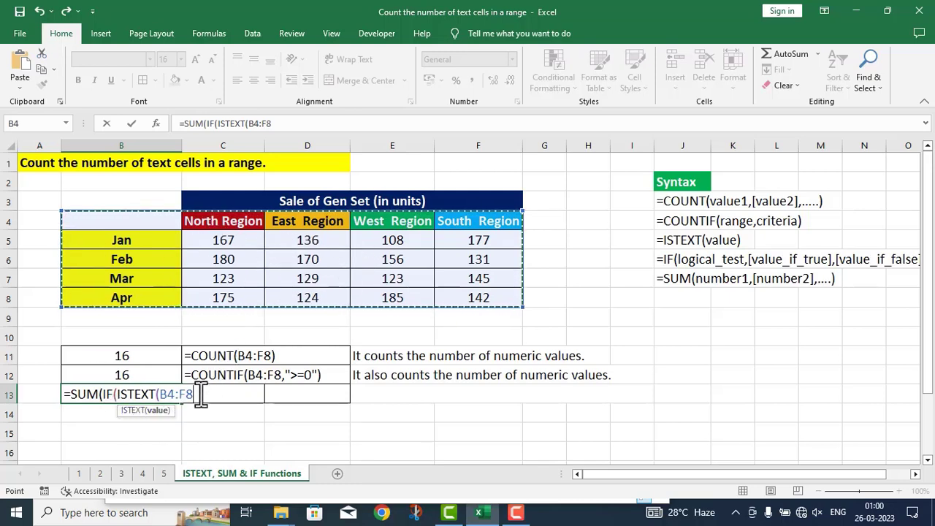
text())
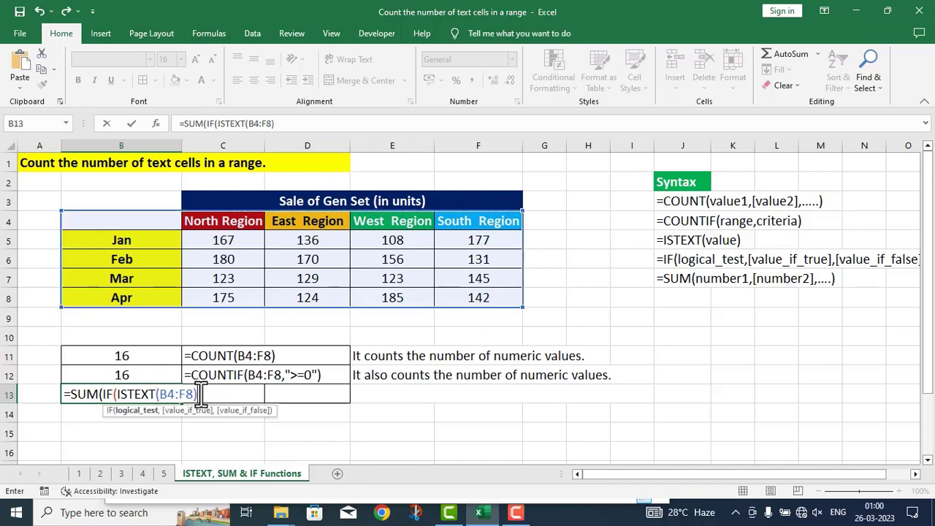
text(,)
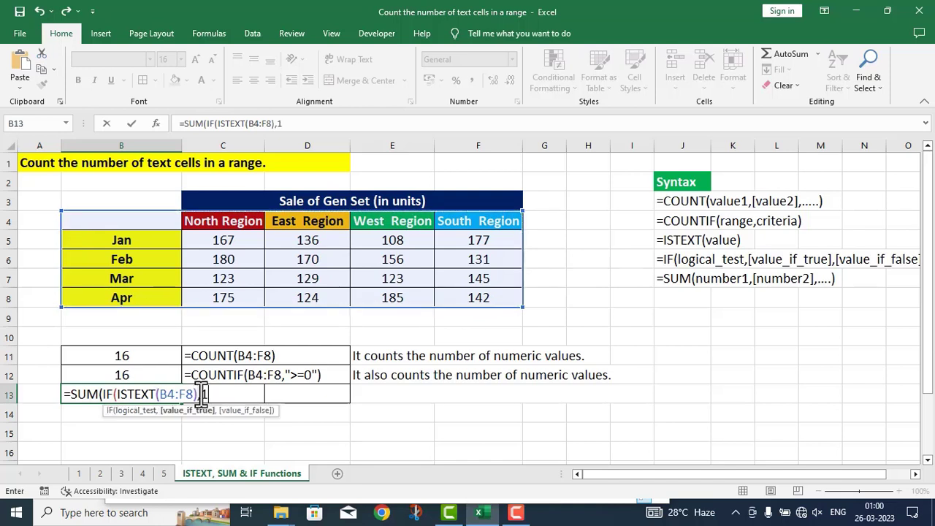
text(1,)
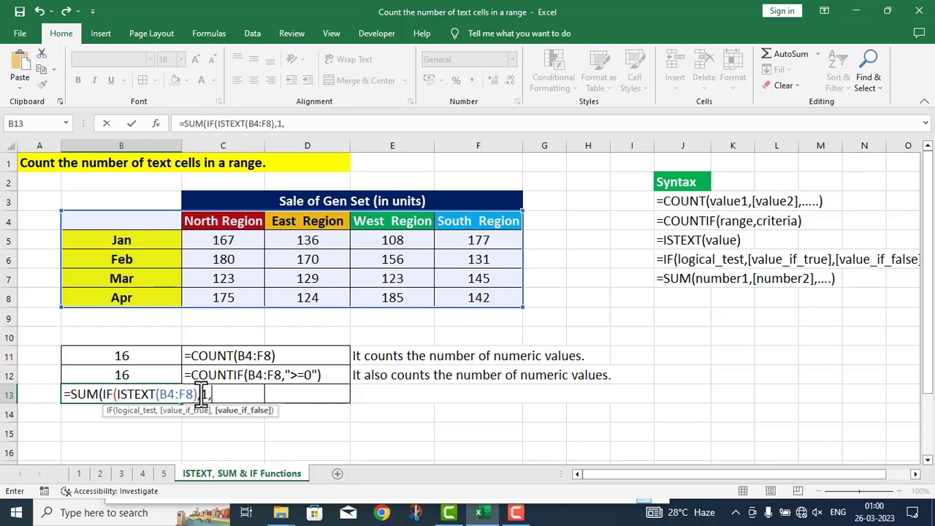
text(0))
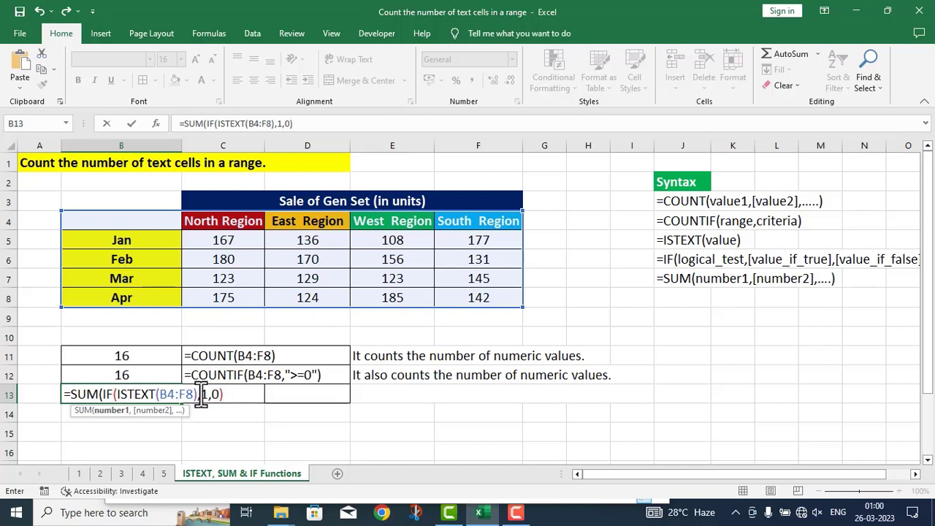
text())
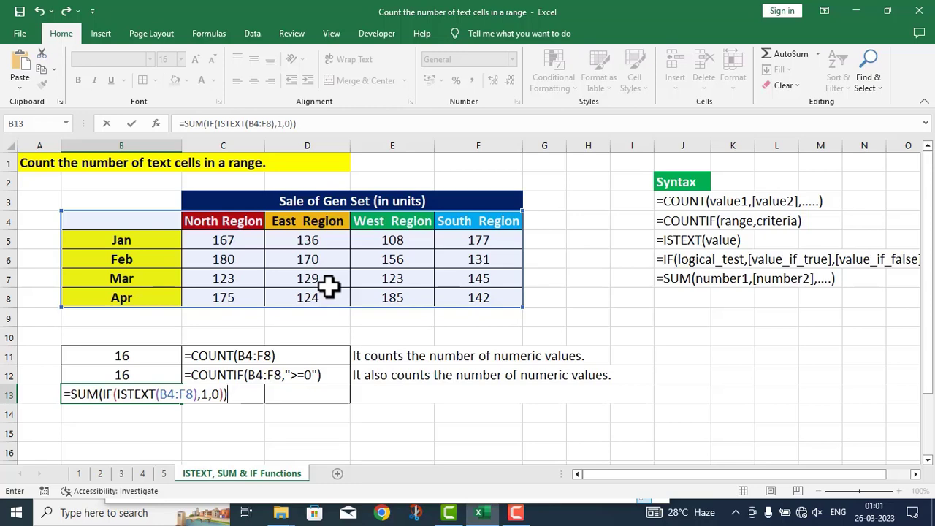
key(ctrl+shift+Return)
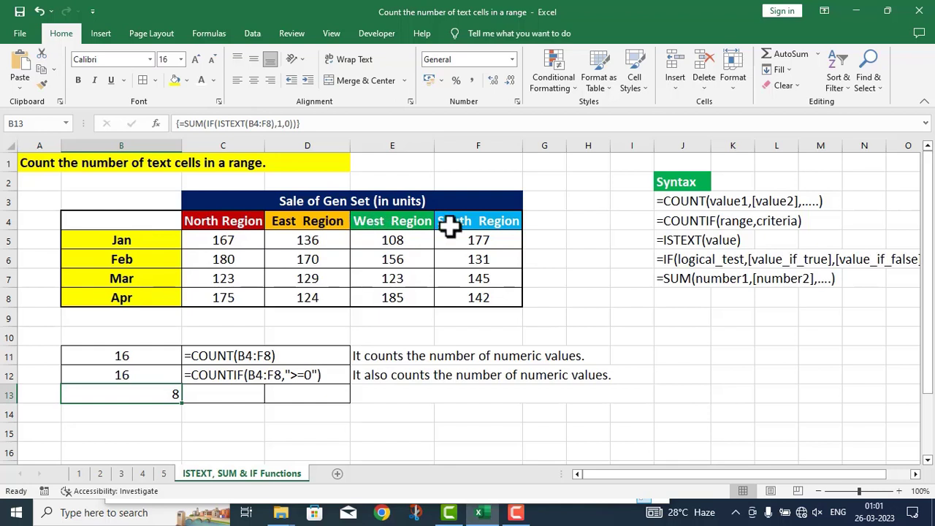
Copy the array formula text from B13 into C13 and prefix it with an apostrophe so it displays as text.
double_click(211, 393)
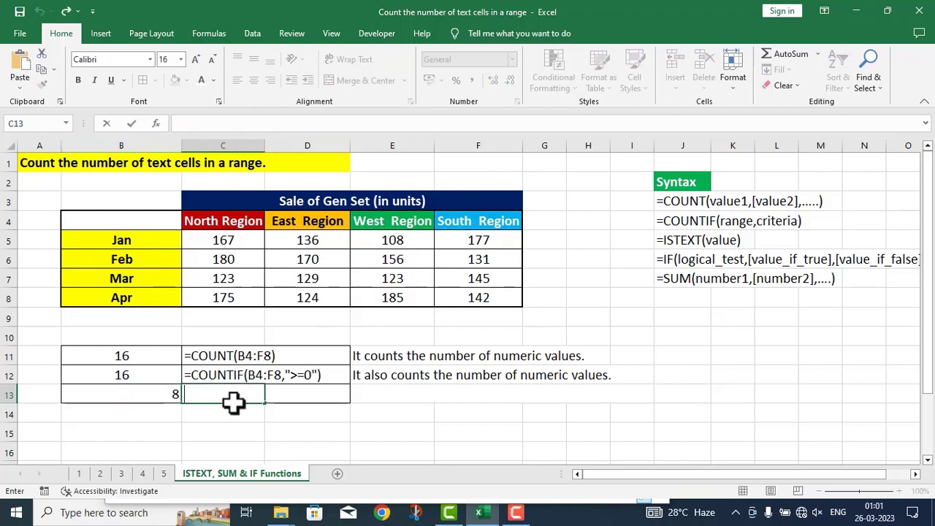
text(=SUM(IF(ISTEXT(B4:F8),1,0)))
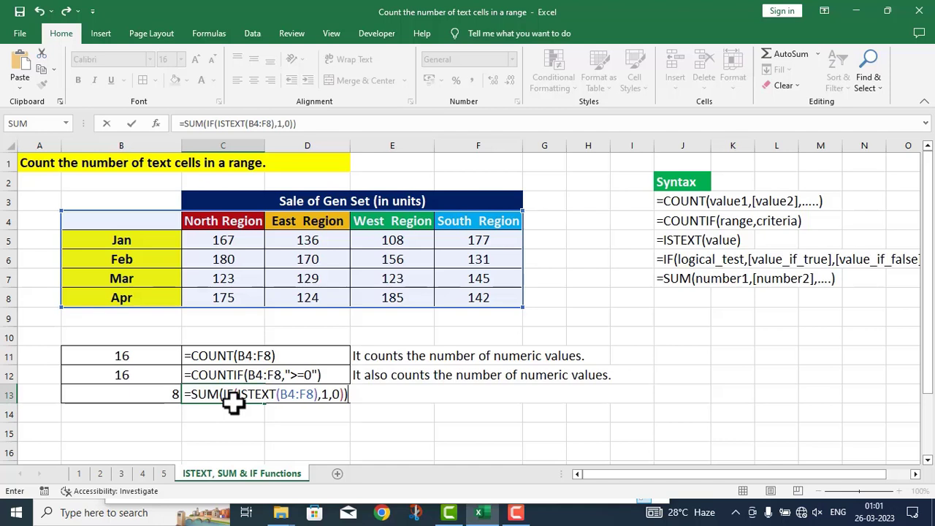
click(187, 394)
text(')
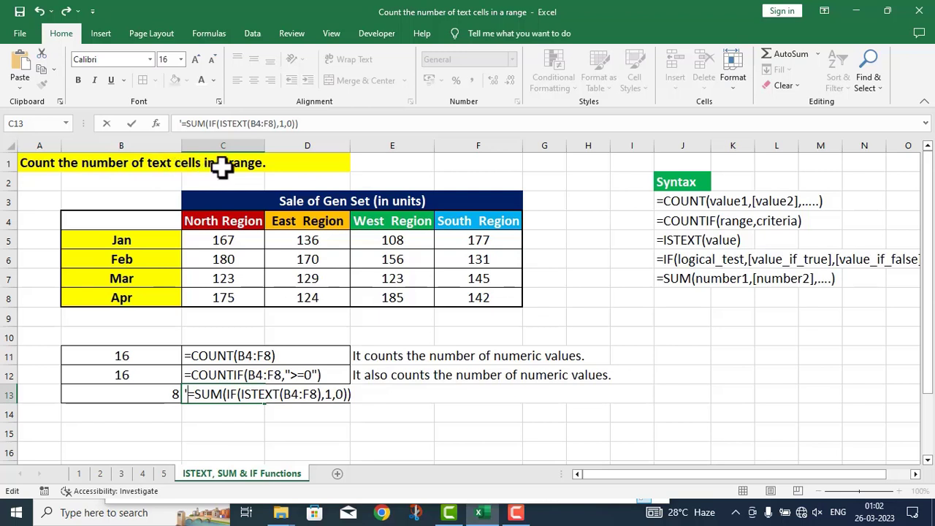
Extend the title in A1 to read "Count the number of text cells in a range by using Array Method.".
double_click(288, 164)
key(BackSpace)
text(by us.)
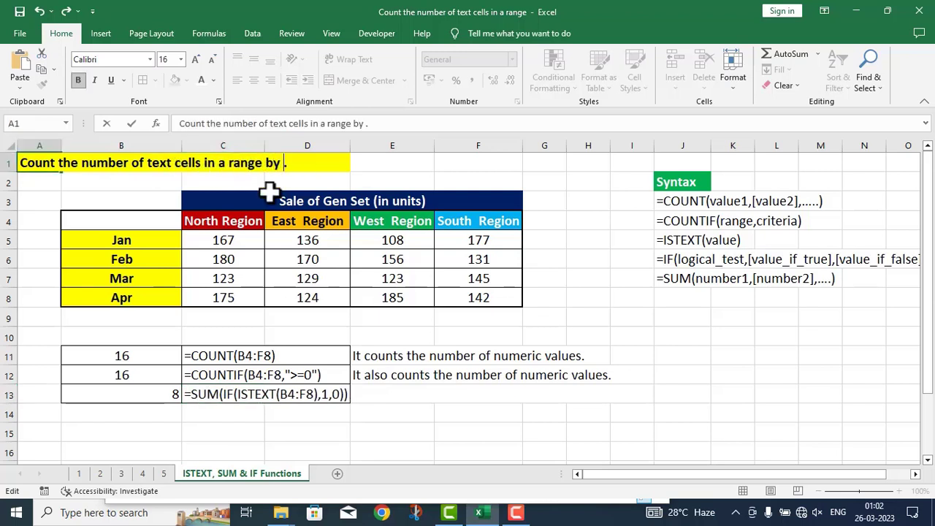
text(ing A)
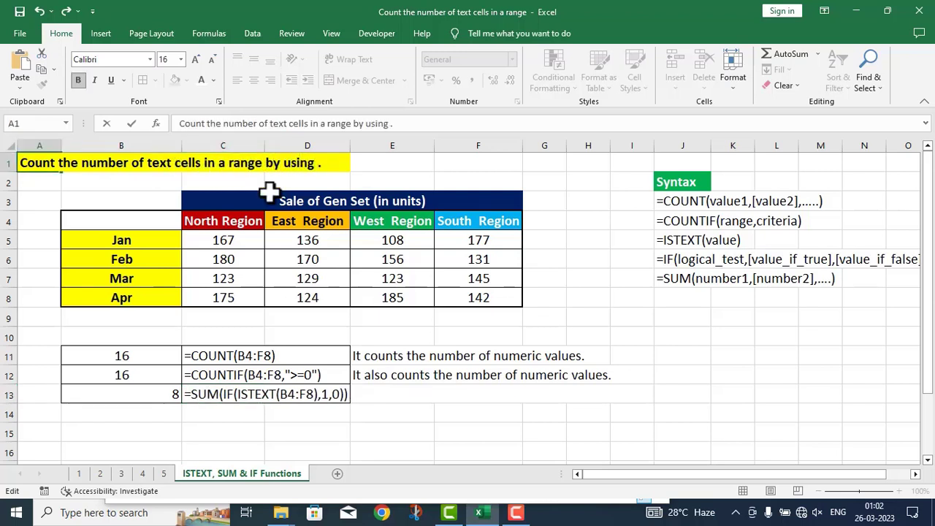
text(rray M)
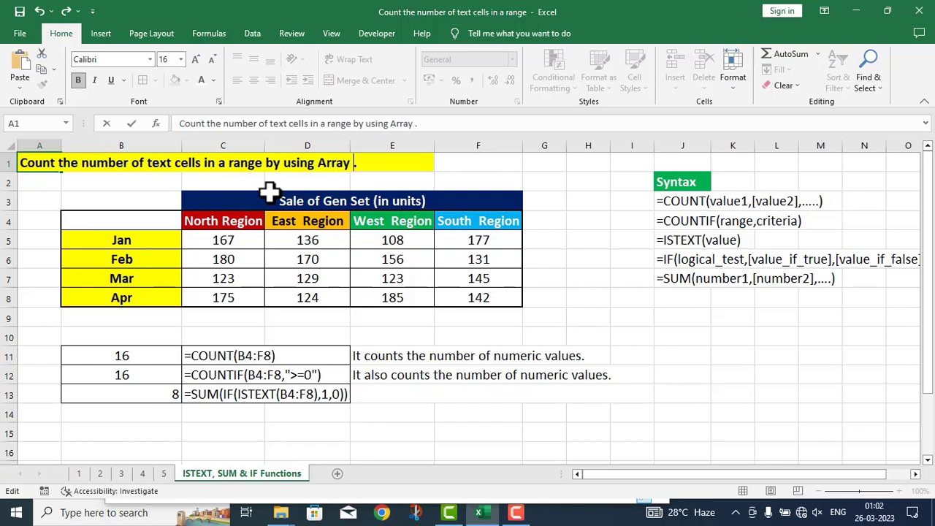
text(ethod)
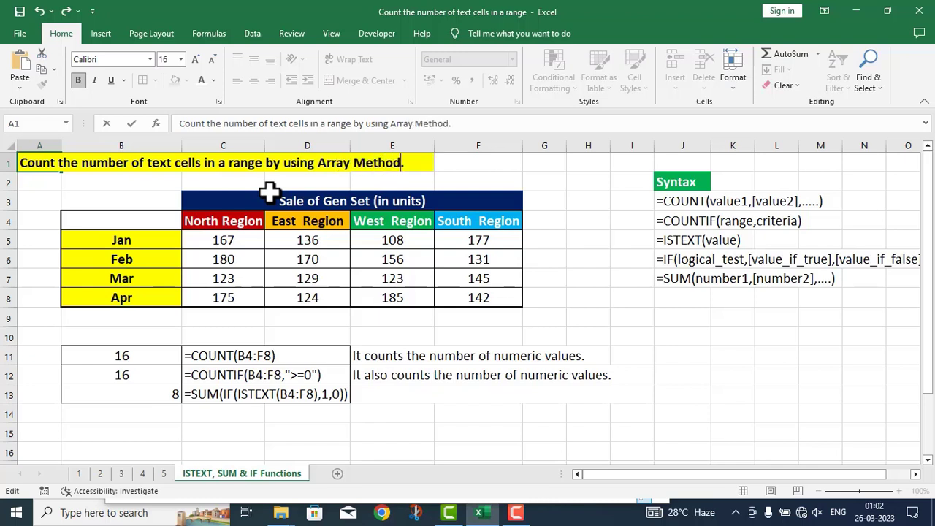
Apply the black font colour to E13 to reveal its note "This formula counts the number of text values.".
click(356, 396)
click(201, 81)
click(245, 431)
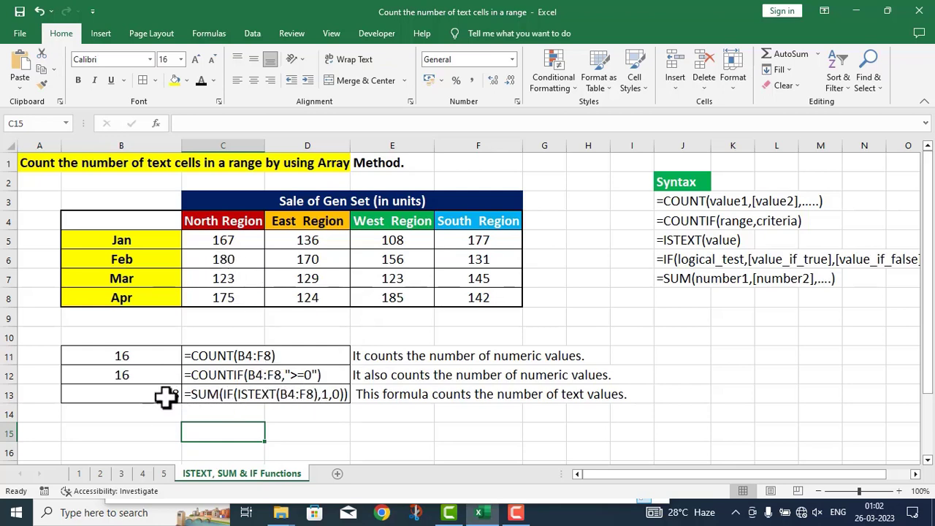
Enter the note "Cntrl+Shift+Enter Keys" in J13, beside the explanation of the text-count formula.
click(681, 393)
text(C)
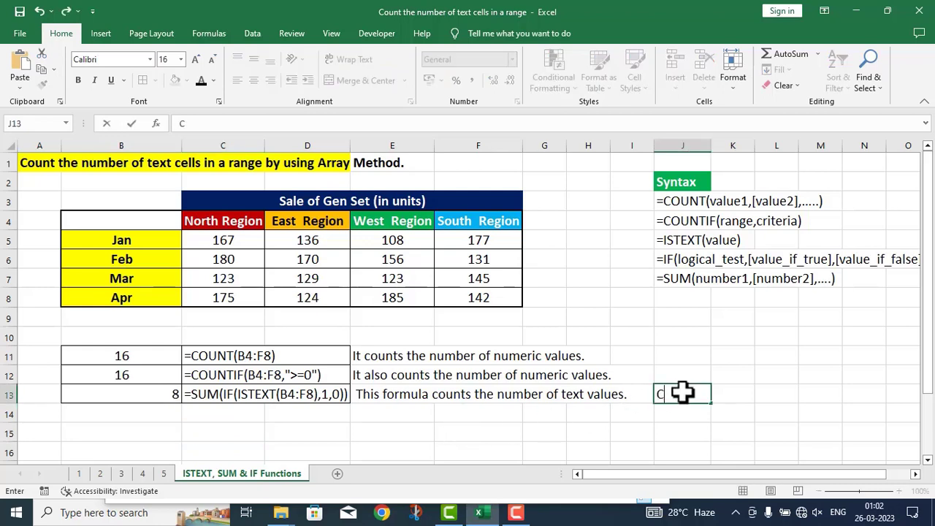
text(ntrl+Shif)
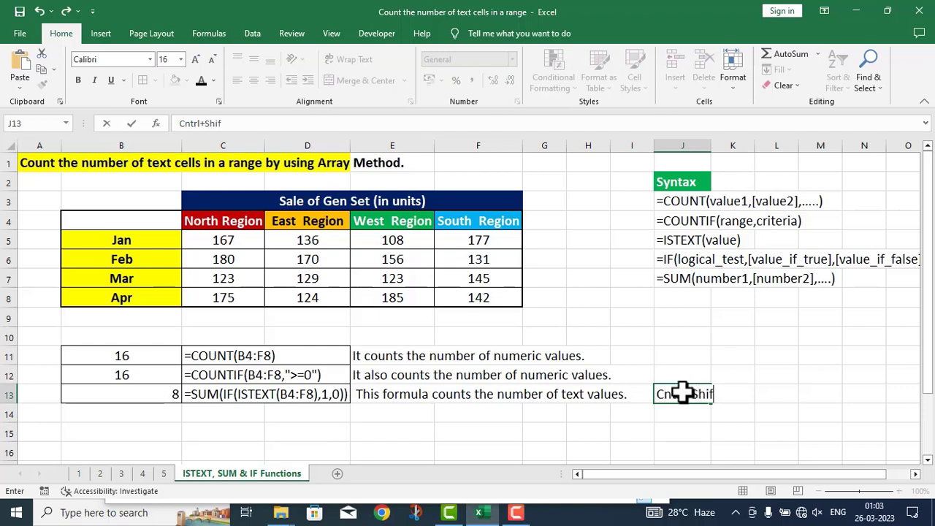
text(t+Enter Keys)
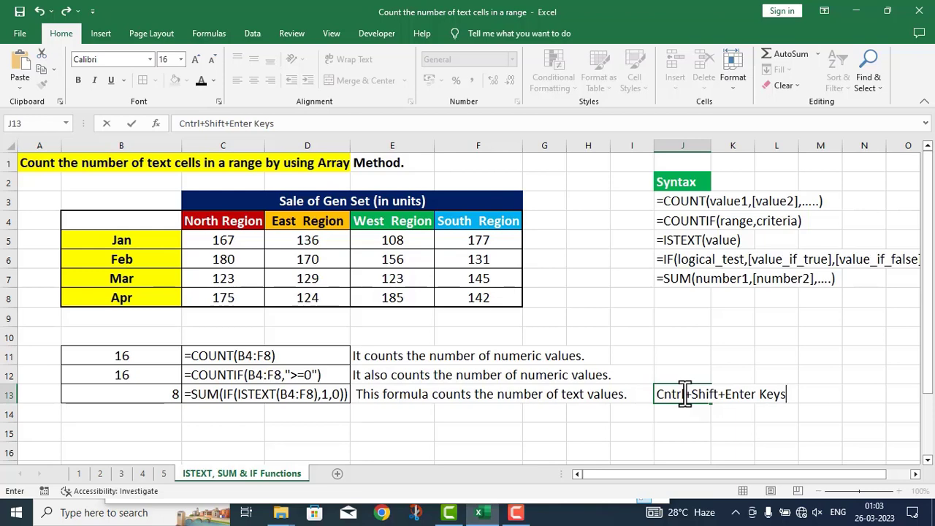
Re-enter the SUM, IF and ISTEXT formula in B13 as an ordinary formula, and restore it as an array formula.
double_click(156, 394)
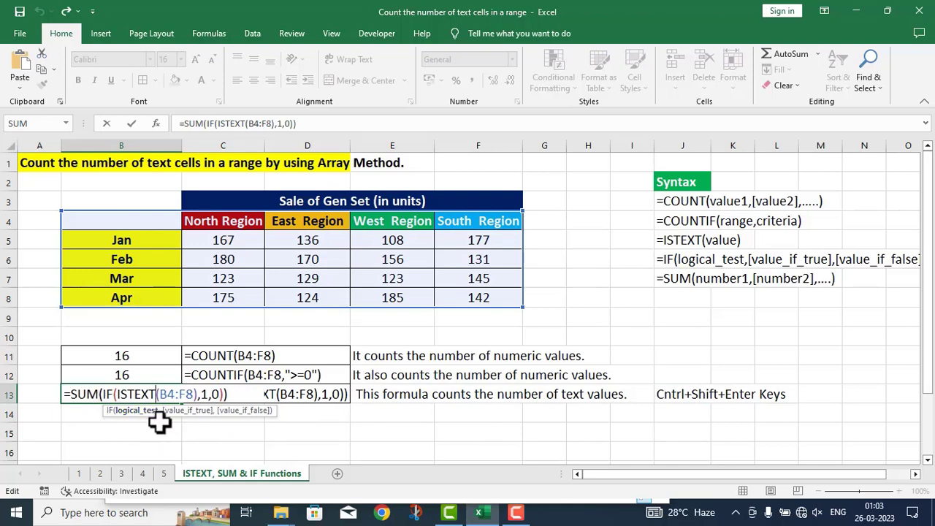
key(Return)
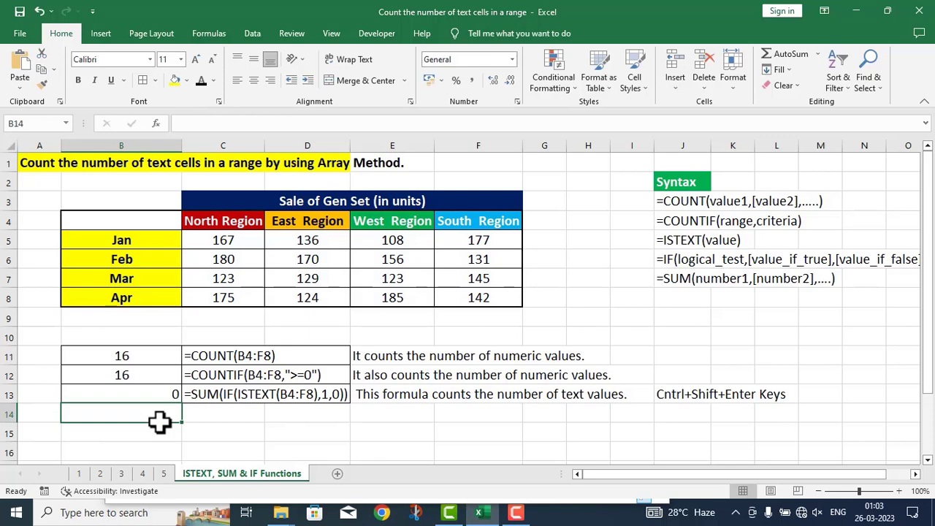
double_click(151, 392)
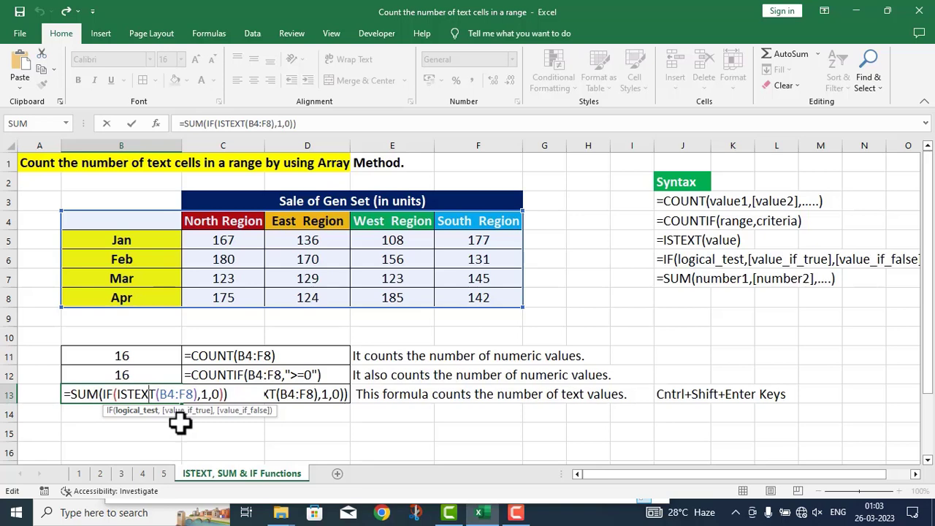
key(ctrl+shift+Return)
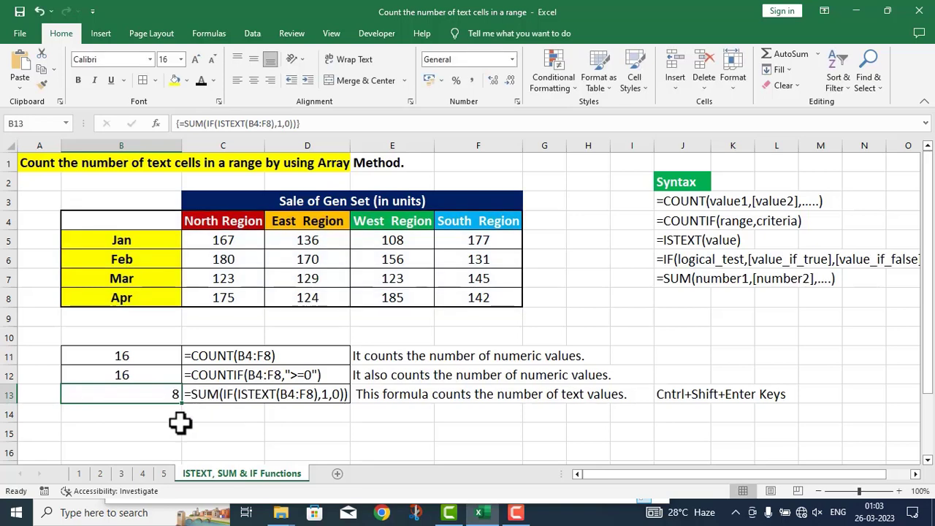